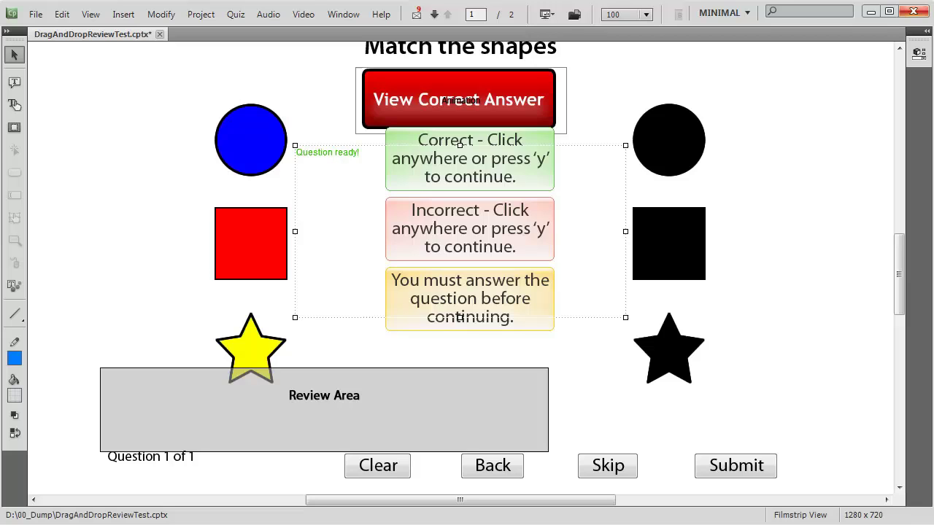
# - In the widget's Review preferences, enable Display Correct Answer on button 'correctAnswerButton' and confirm
pyautogui.doubleClick(377, 252)
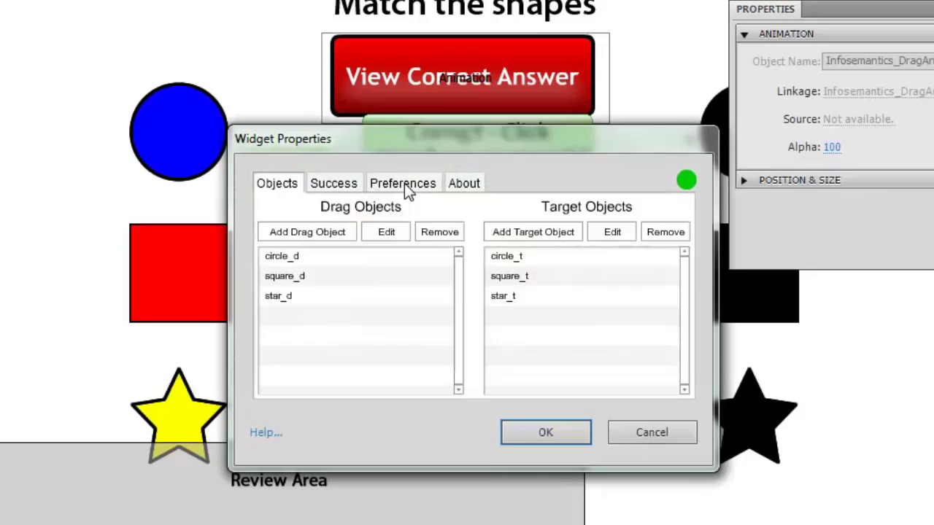
pyautogui.click(415, 179)
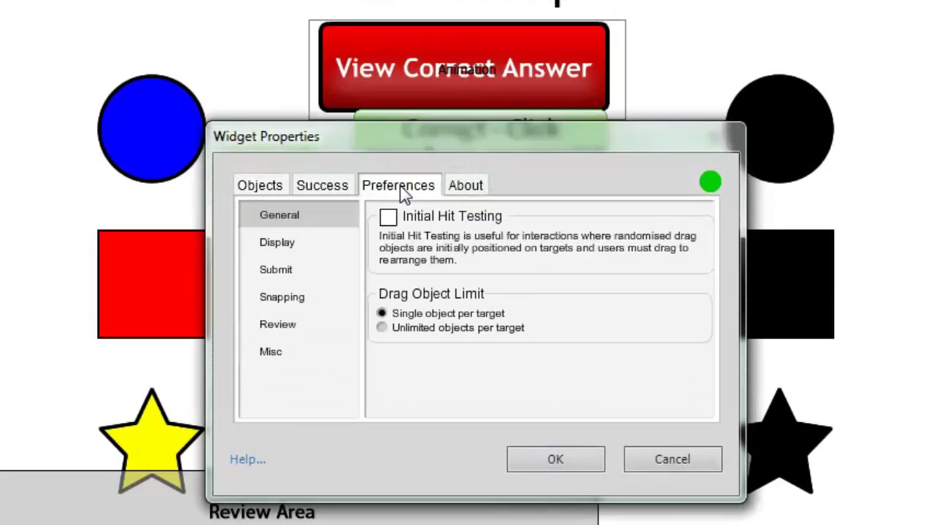
pyautogui.click(275, 329)
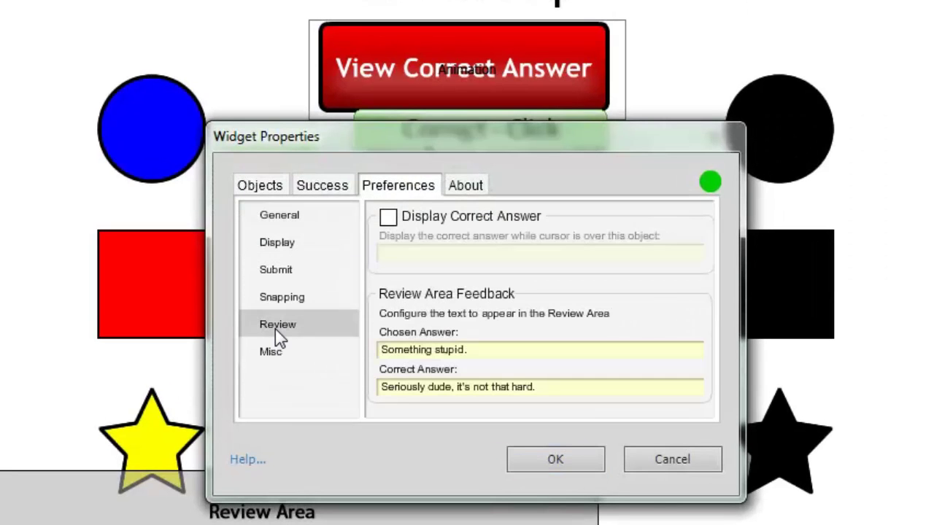
pyautogui.click(382, 222)
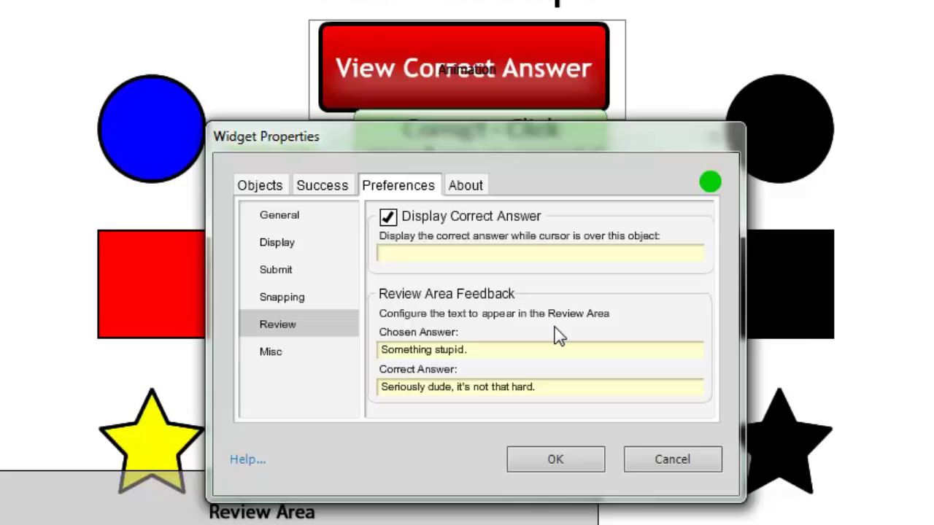
pyautogui.write('correctAnswerButton')
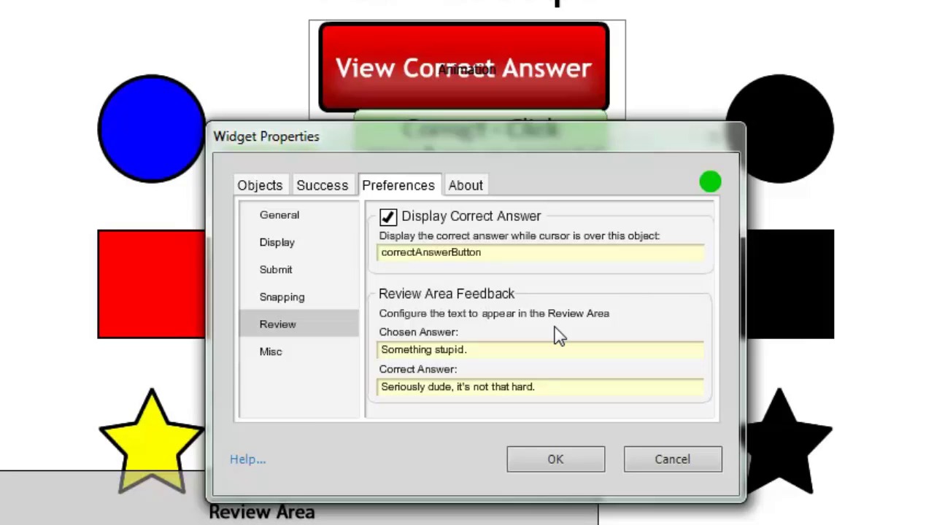
pyautogui.click(555, 463)
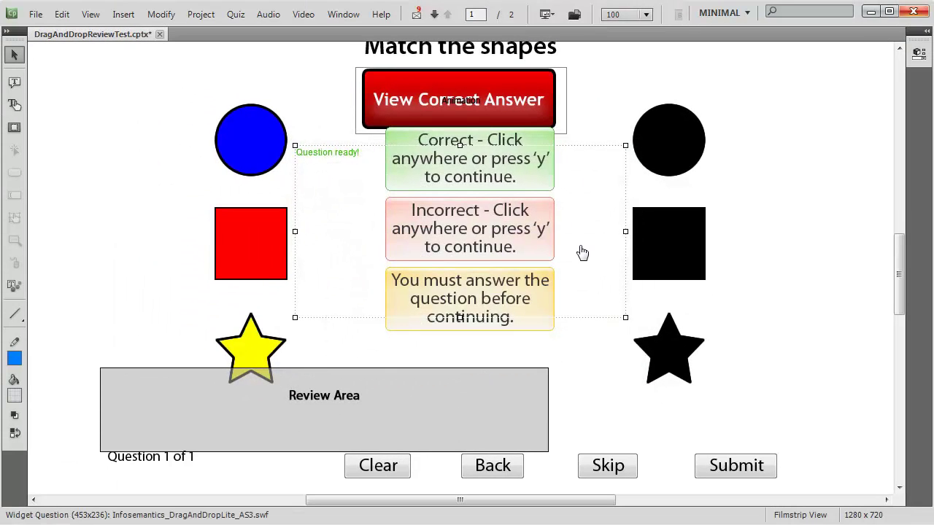
# - Preview the whole project and submit a wrong matching: circle→square, star→circle, square→star
pyautogui.click(550, 16)
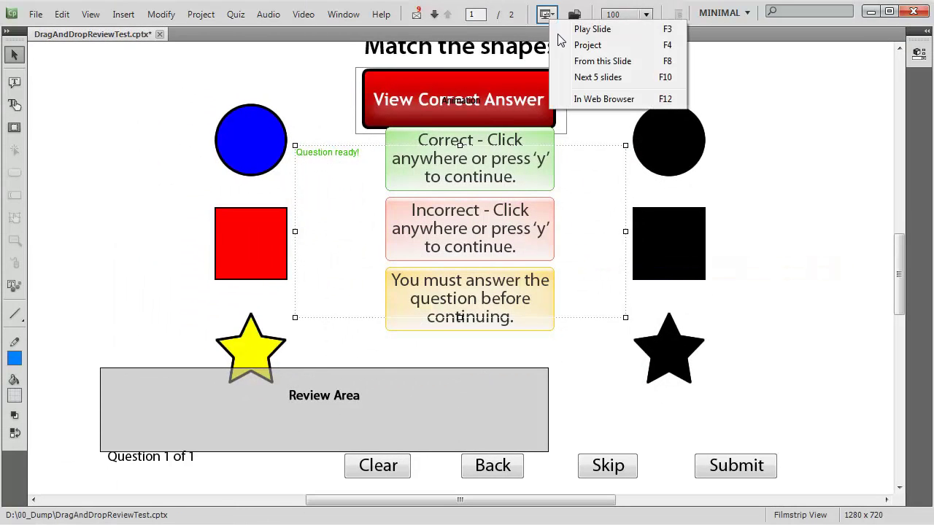
pyautogui.click(589, 55)
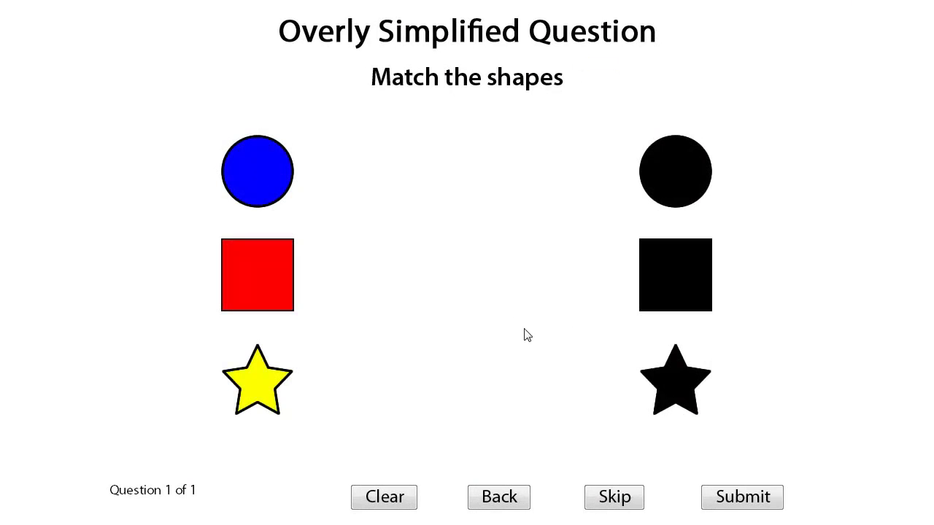
pyautogui.moveTo(254, 194); pyautogui.dragTo(654, 317)
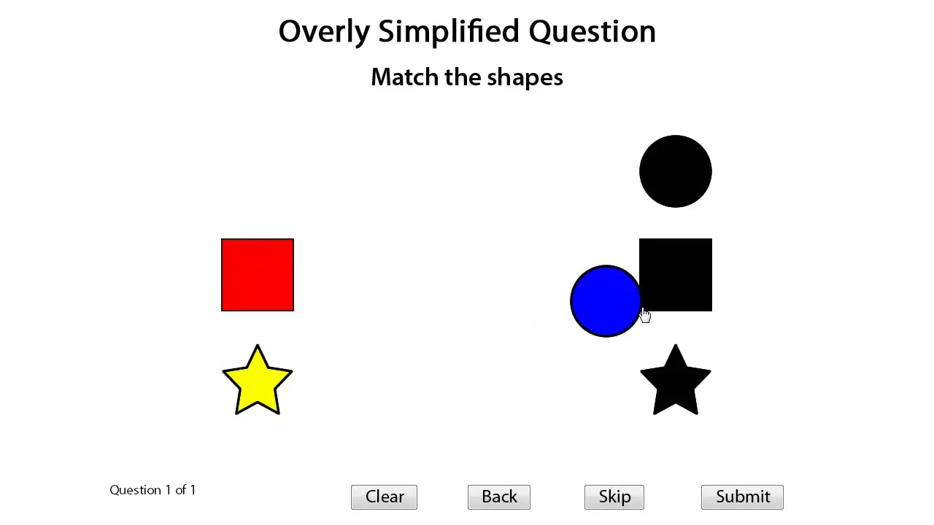
pyautogui.moveTo(270, 397); pyautogui.dragTo(660, 188)
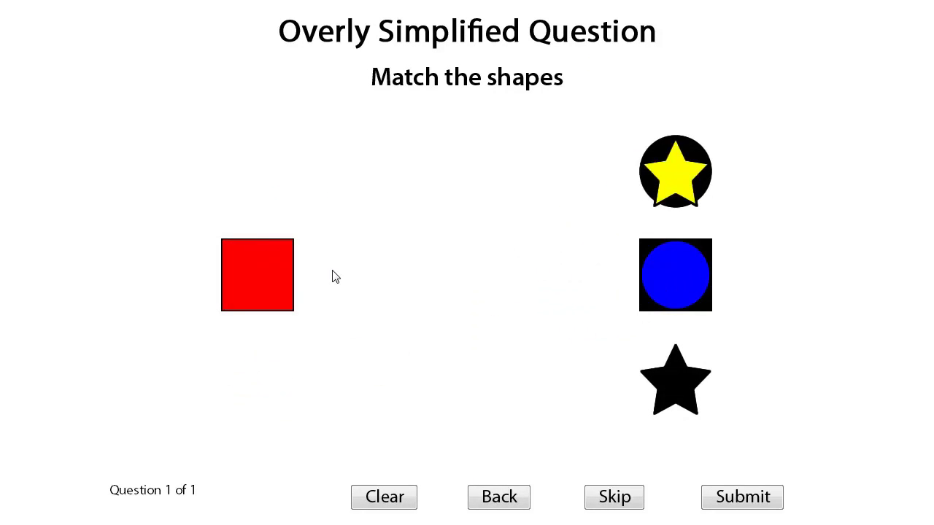
pyautogui.moveTo(285, 277); pyautogui.dragTo(699, 412)
pyautogui.click(748, 499)
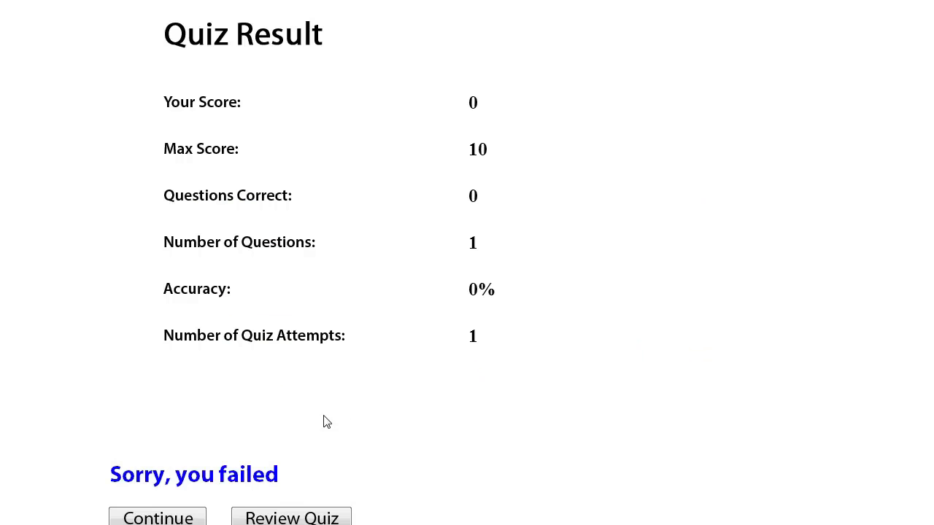
# - Start the quiz review and toggle View Correct Answer between the submitted and correct shape matching
pyautogui.click(305, 519)
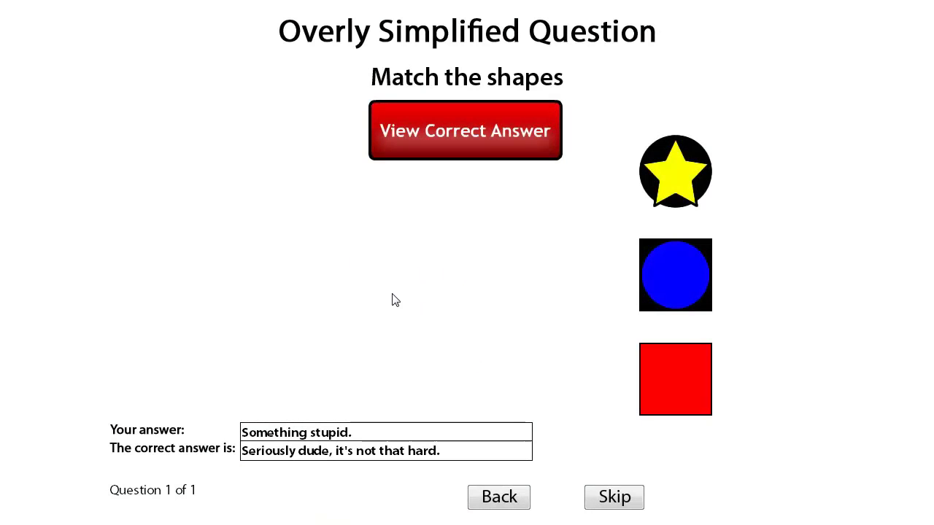
pyautogui.click(495, 151)
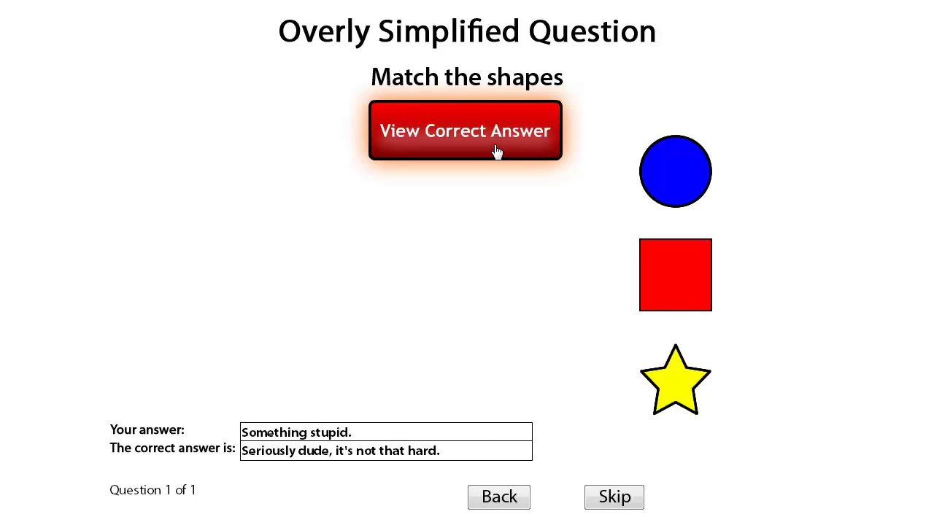
pyautogui.click(496, 151)
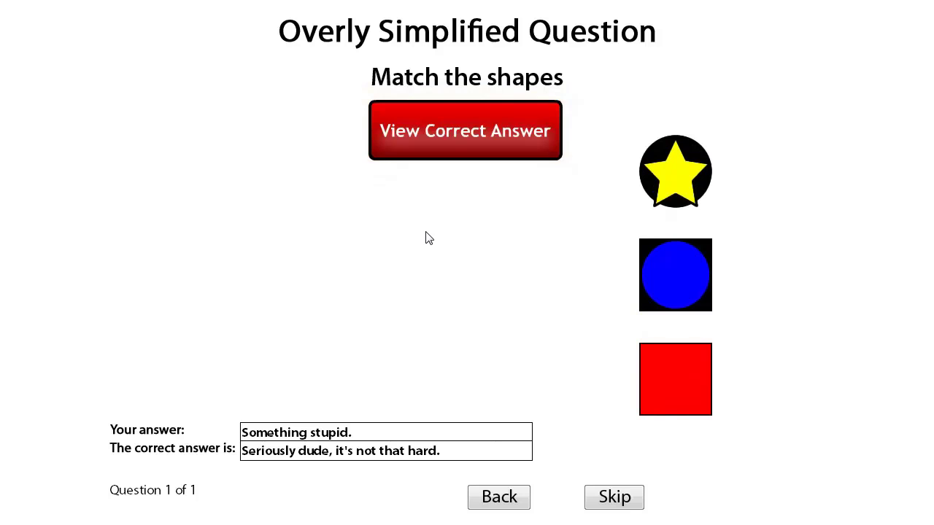
pyautogui.click(457, 128)
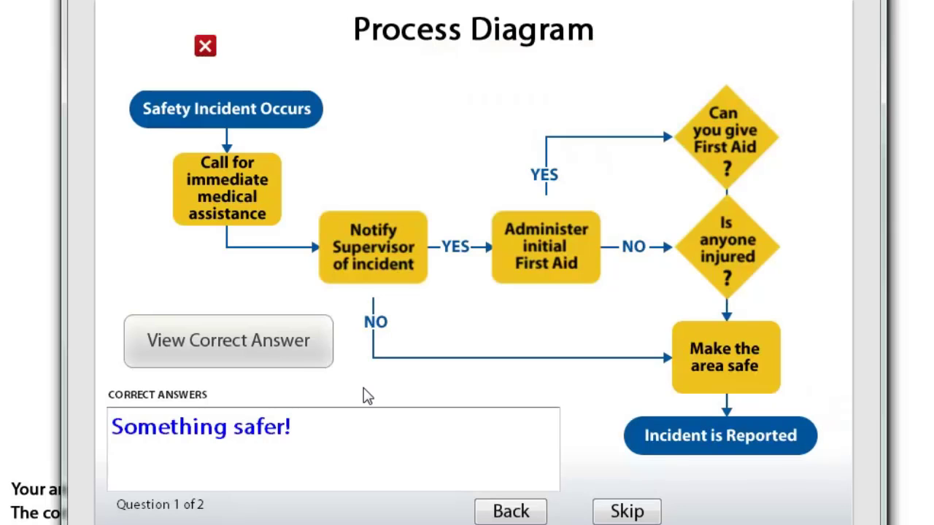
# - Show the correct Process Diagram arrangement with View Correct Answer
pyautogui.click(299, 358)
# - Skip to 'Jigsaw time!', reveal its solved picture, then return to the learner's answer
pyautogui.click(639, 516)
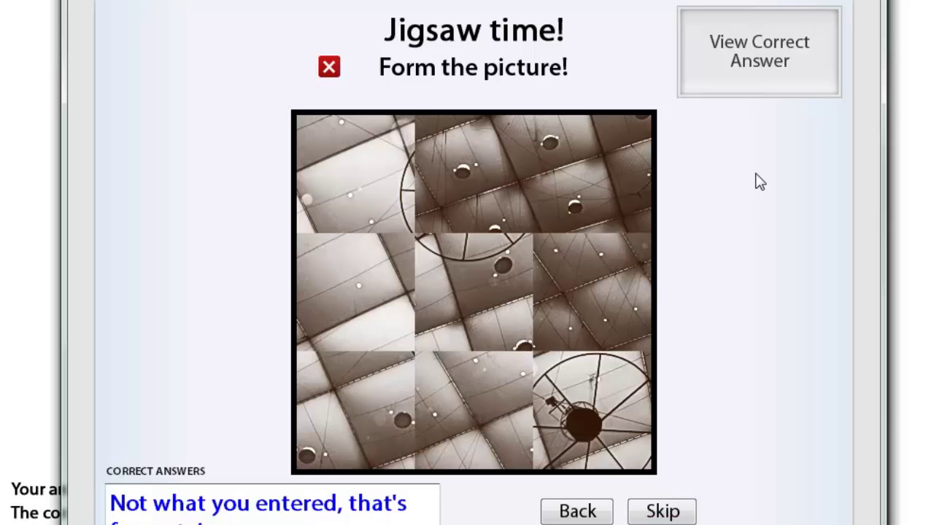
pyautogui.click(771, 80)
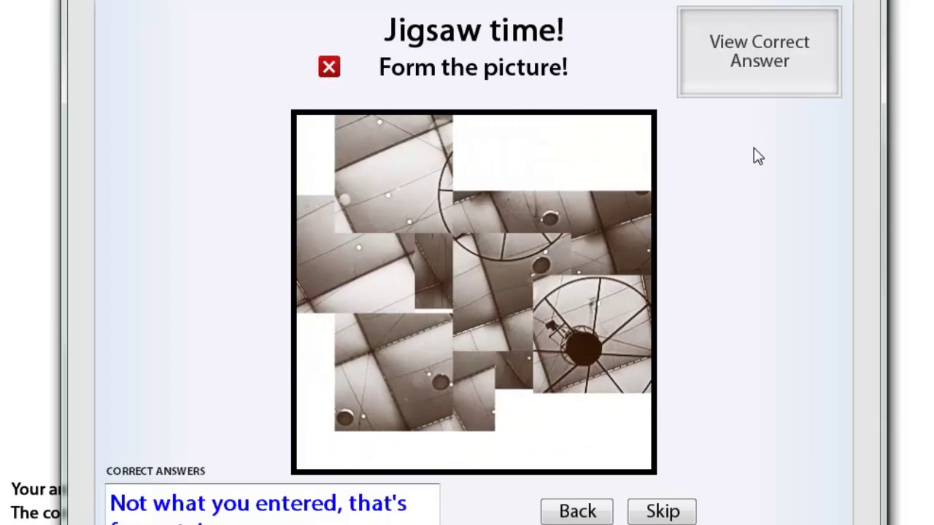
pyautogui.click(760, 62)
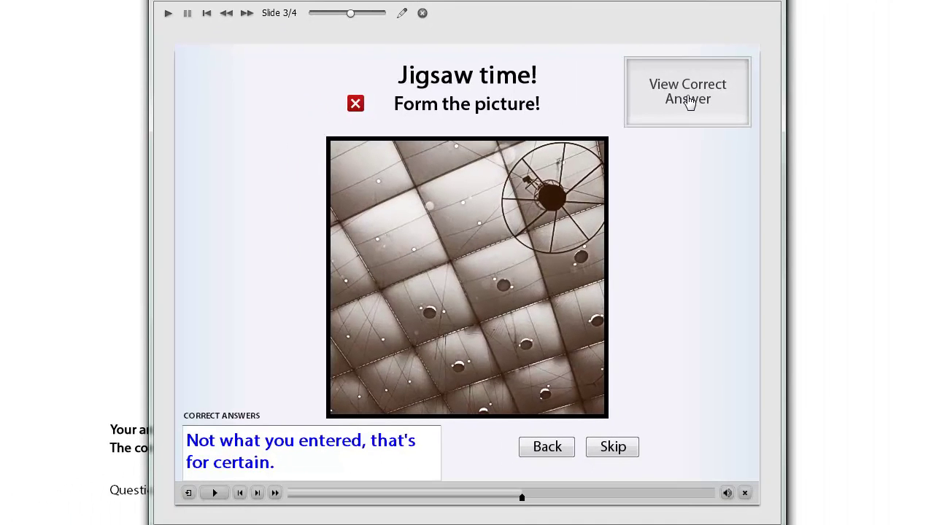
pyautogui.click(688, 102)
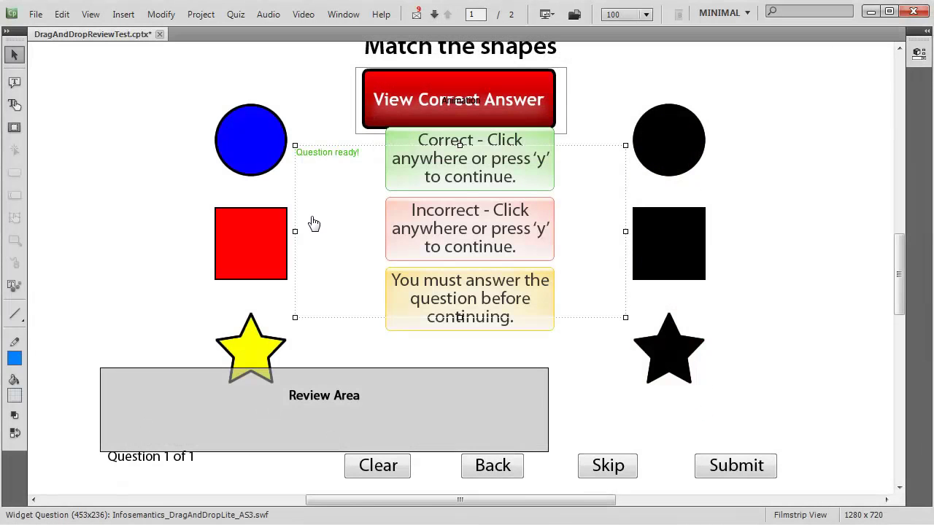
# - Double-click the drag-and-drop widget on the Match the shapes slide to reopen Widget Properties
pyautogui.doubleClick(314, 222)
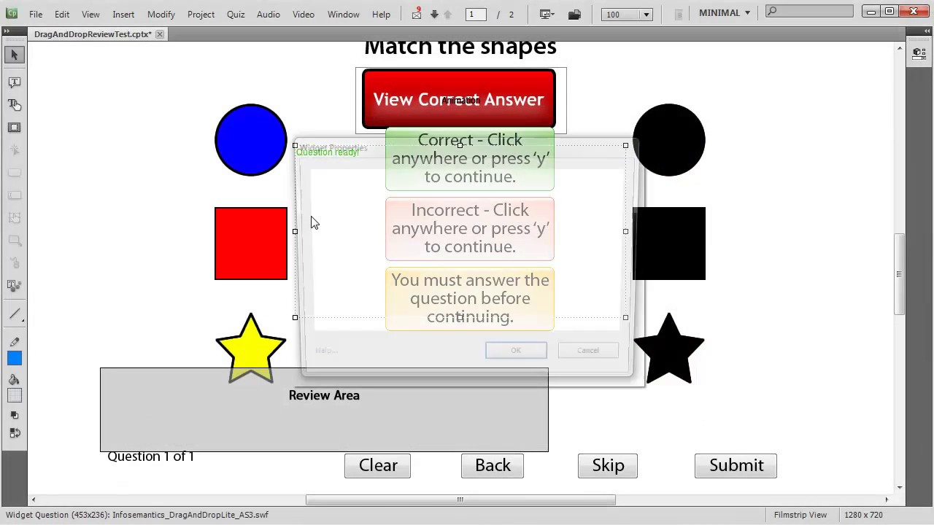